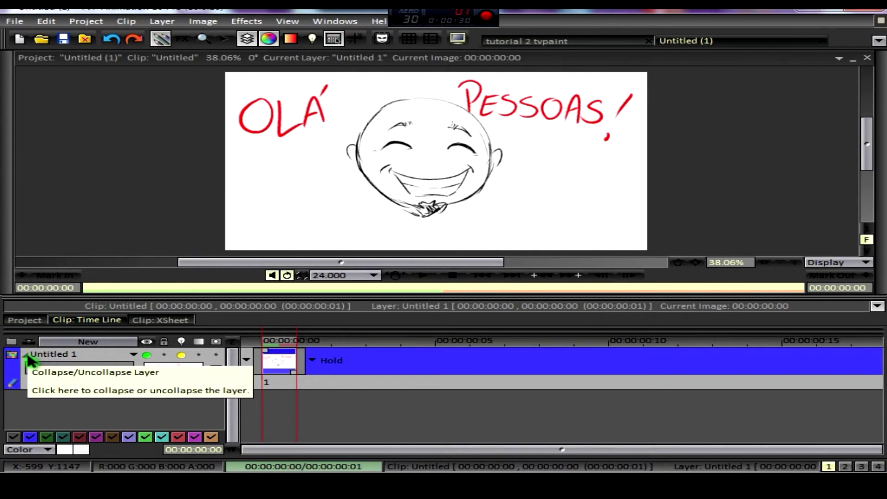
Expand the Untitled 1 layer row, then fold it back to one compact line.
click(26, 356)
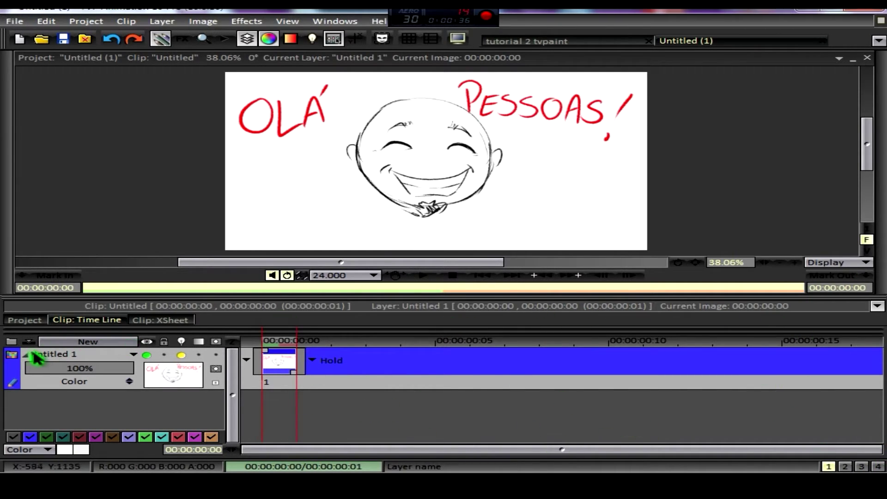
click(28, 354)
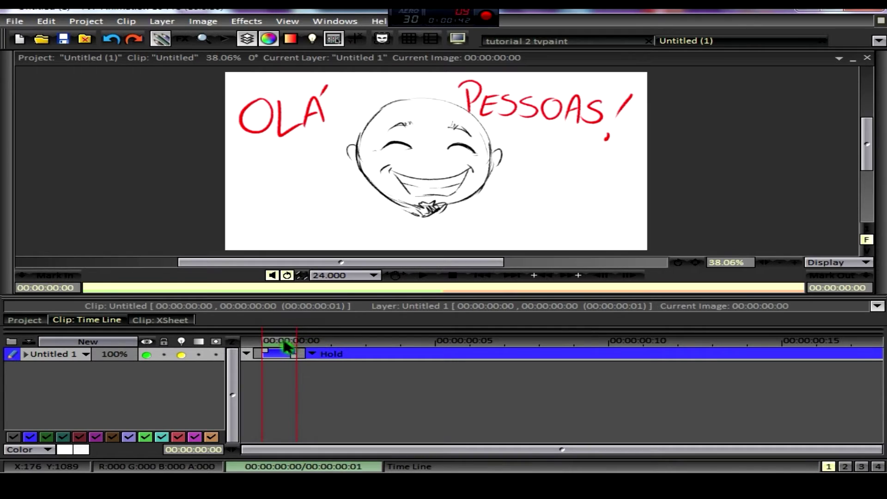
On frame 2, set the layer's post-behavior to None and add a blank second image.
click(321, 351)
click(313, 355)
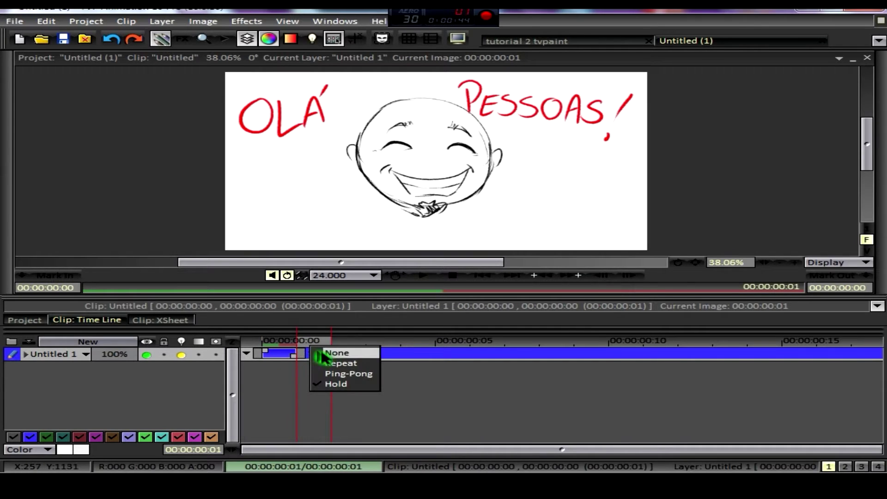
click(332, 354)
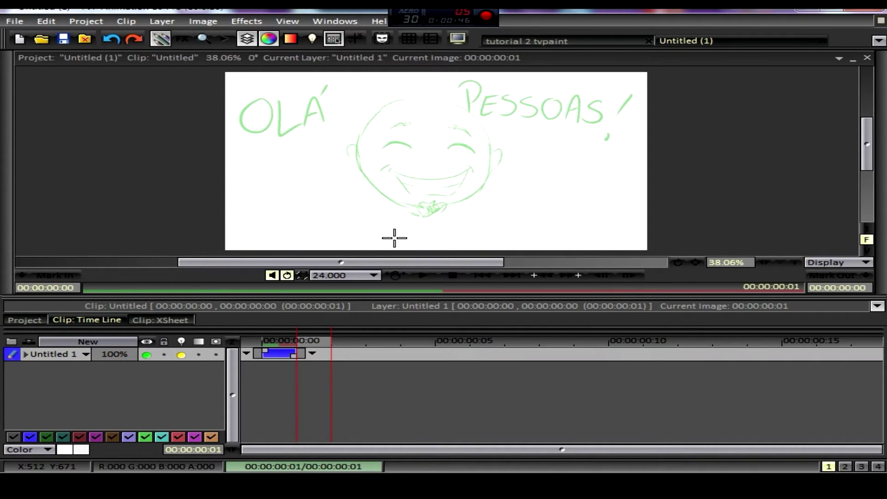
click(199, 190)
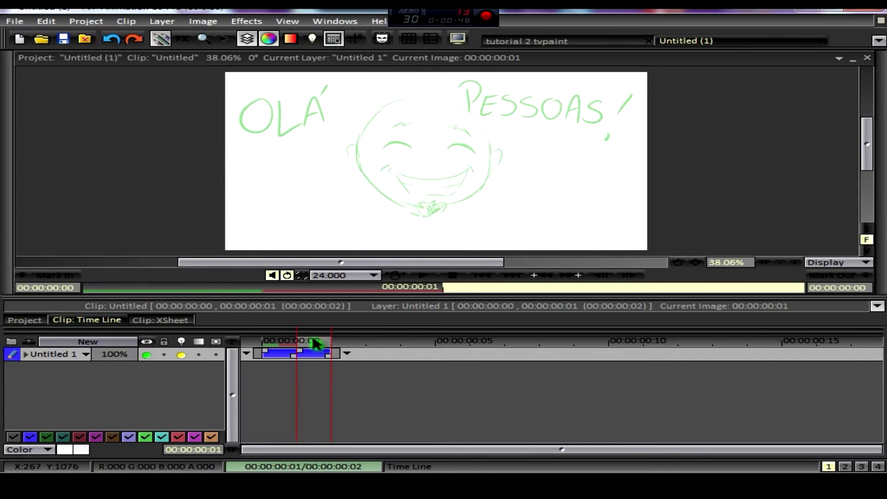
click(268, 352)
click(298, 350)
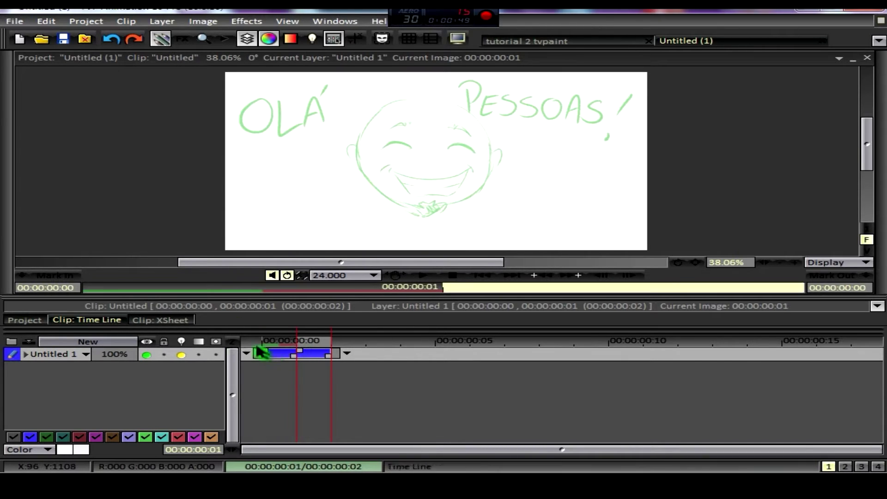
Toggle the Untitled 1 layer's visibility off and on several times.
click(147, 355)
click(146, 355)
click(146, 355)
click(147, 355)
click(147, 356)
click(147, 356)
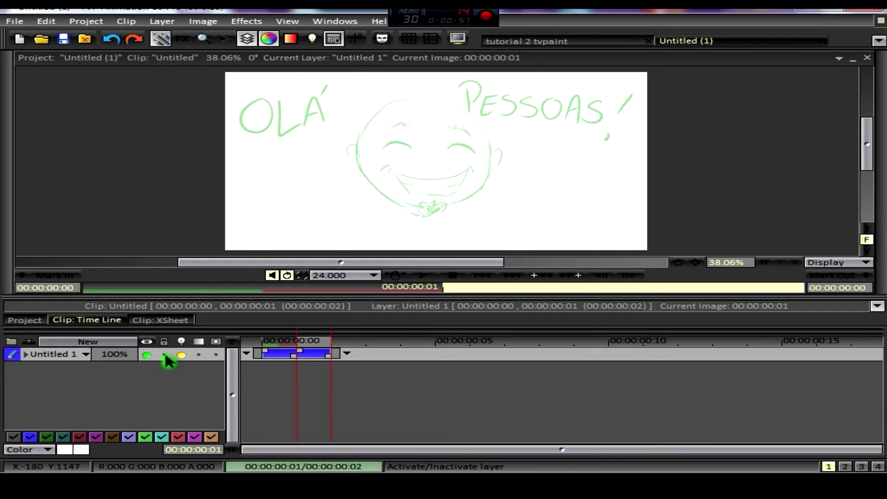
Lock the layer, switch its light table off and back on, and enable stencil.
click(164, 355)
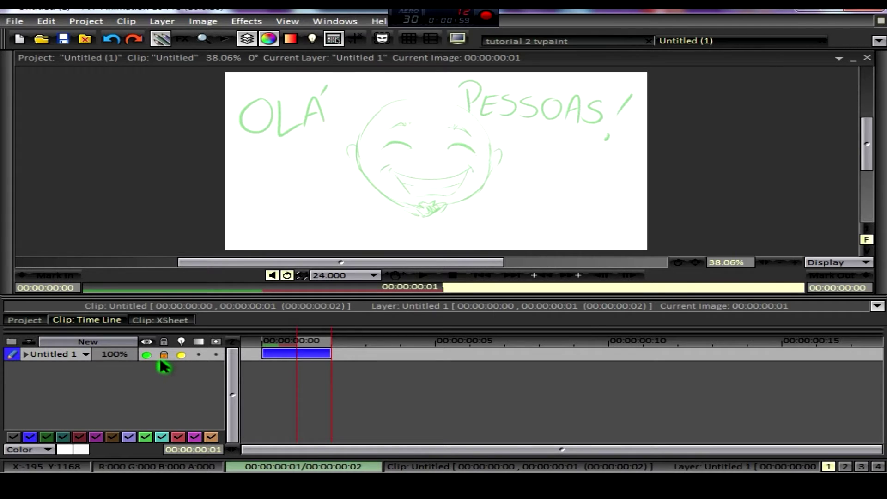
click(179, 355)
click(180, 356)
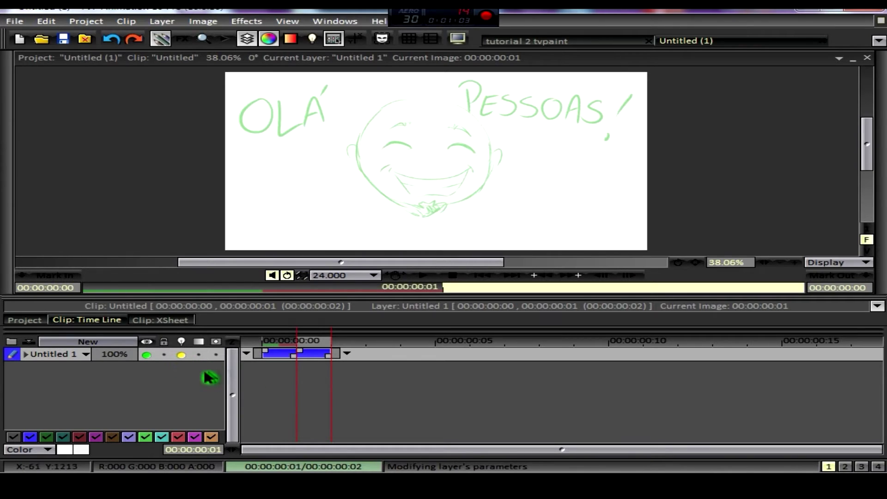
click(198, 355)
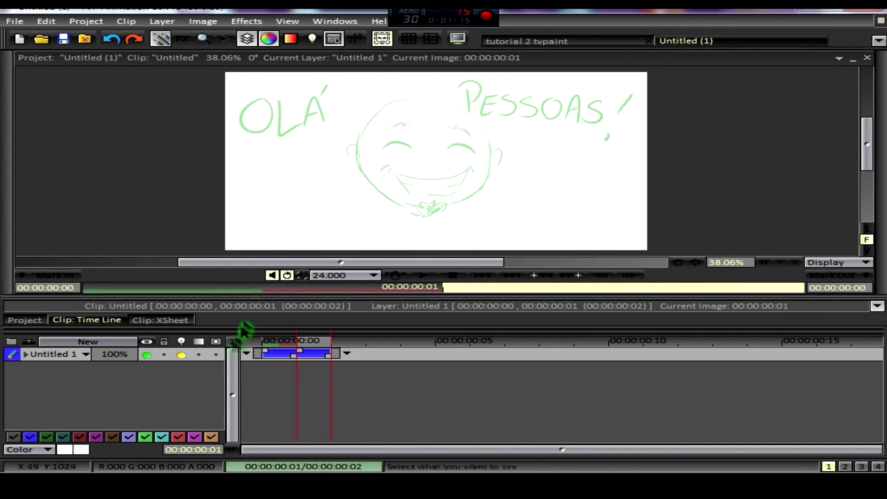
Toggle the stencil off and back on, then return to frame 1's face drawing.
click(383, 39)
click(215, 354)
click(215, 356)
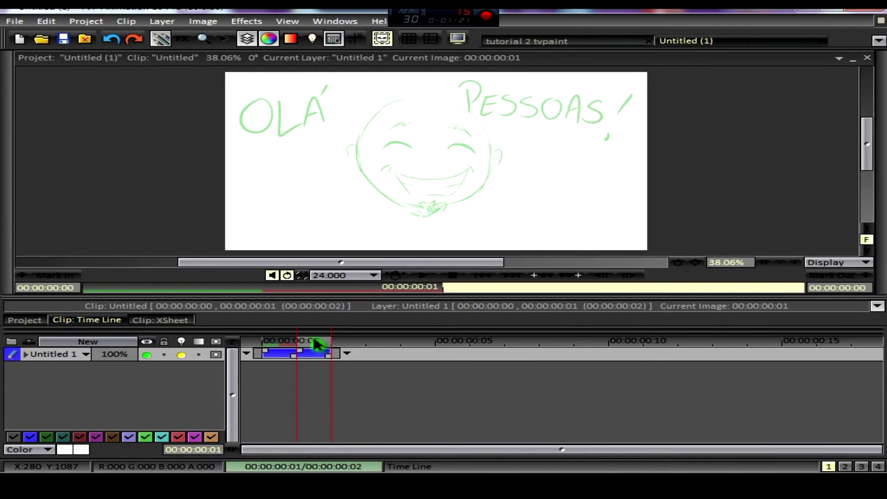
click(273, 342)
Select the Filled Stroke freehand tool with plain Color fill mode and hide the side panels.
mouse_move(1, 207)
drag(169, 181, 177, 93)
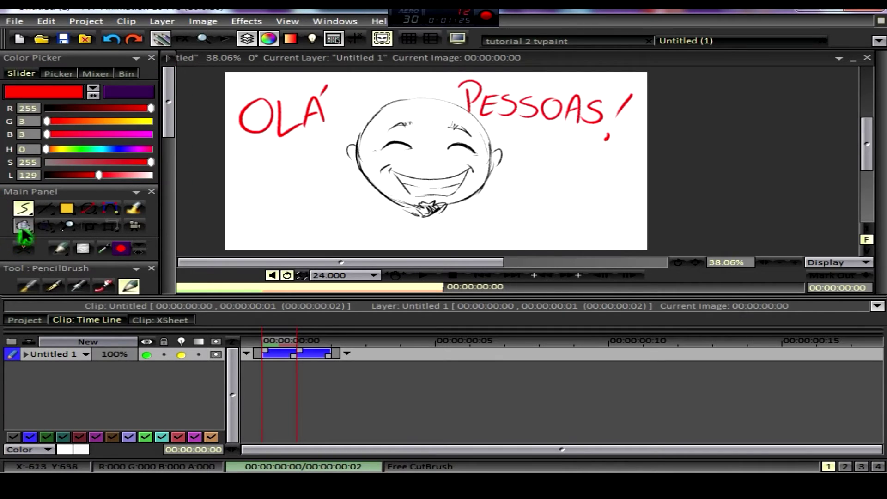
drag(26, 215, 74, 253)
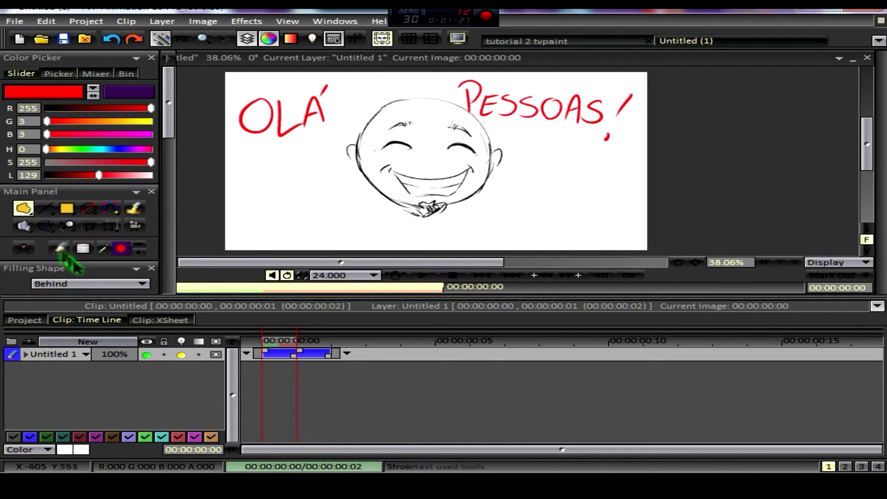
click(139, 284)
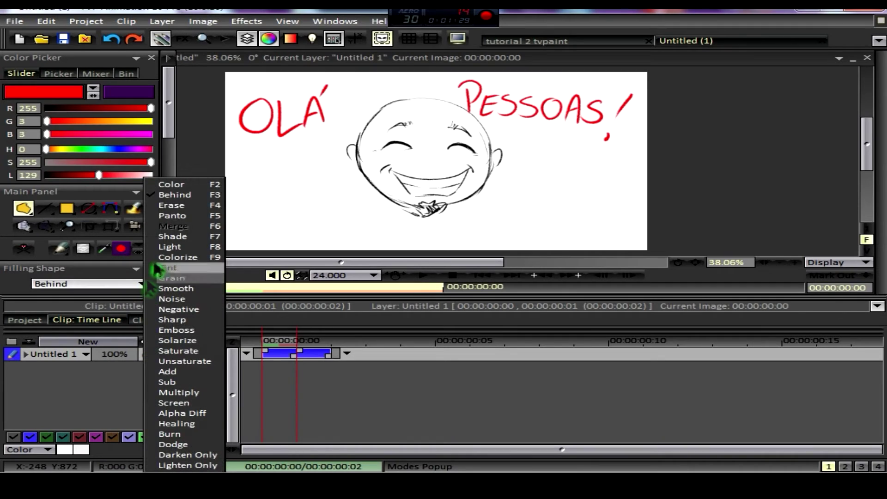
click(168, 183)
key(Tab)
Paint trial red fills along the face's left edge, jaw and top of the head.
drag(348, 132, 316, 151)
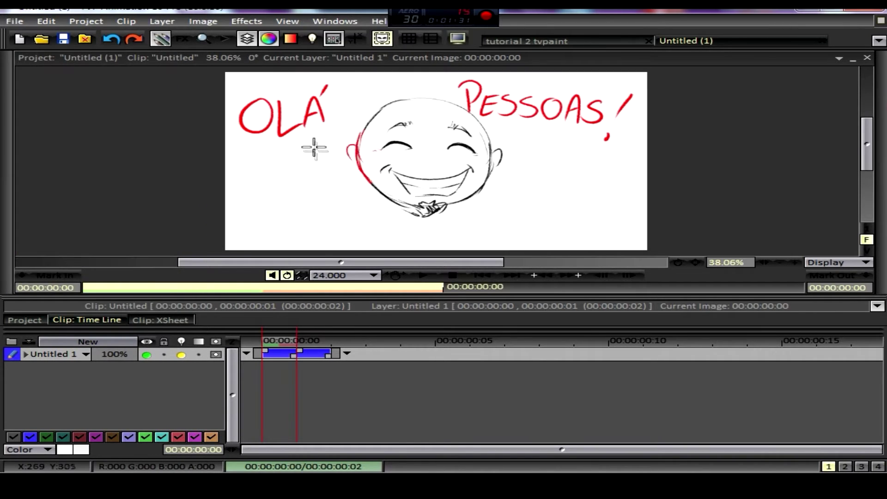
drag(413, 166, 322, 154)
mouse_move(345, 127)
mouse_down()
mouse_move(423, 198)
mouse_move(407, 205)
mouse_up()
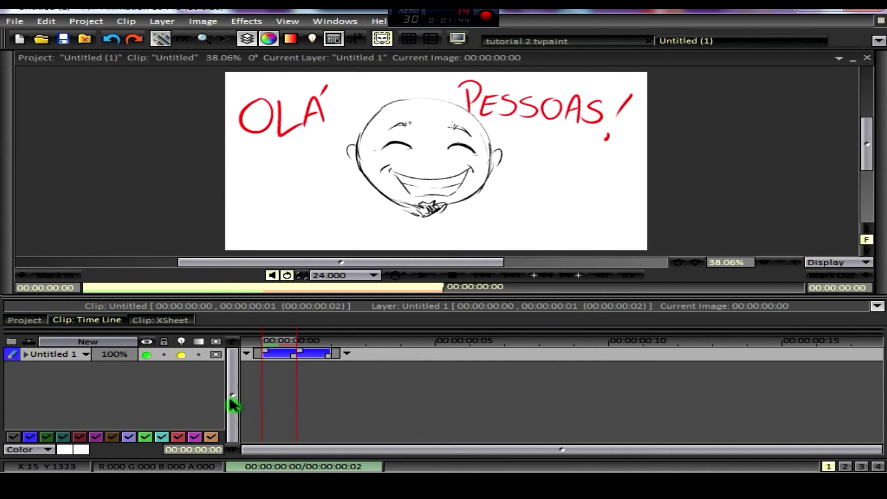
In tutorial 2 tvpaint, hide the top hand layer, show the sketch layer and scrub to the open-hand pose.
click(578, 43)
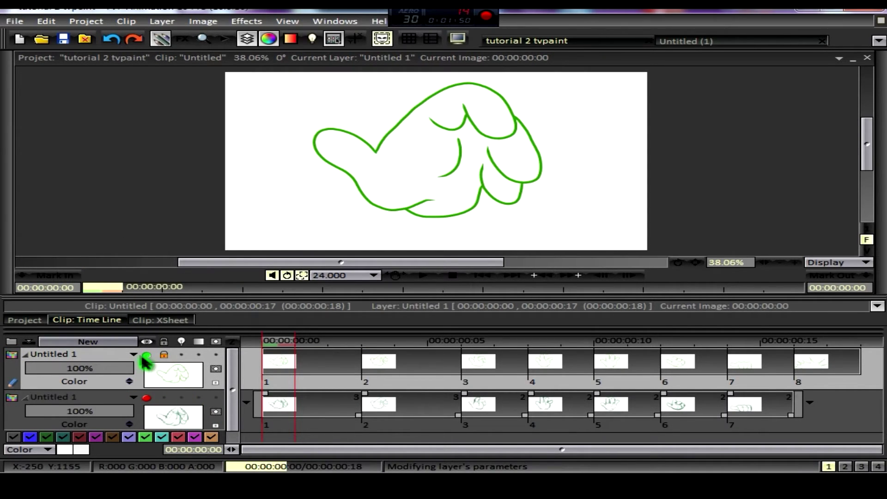
click(146, 356)
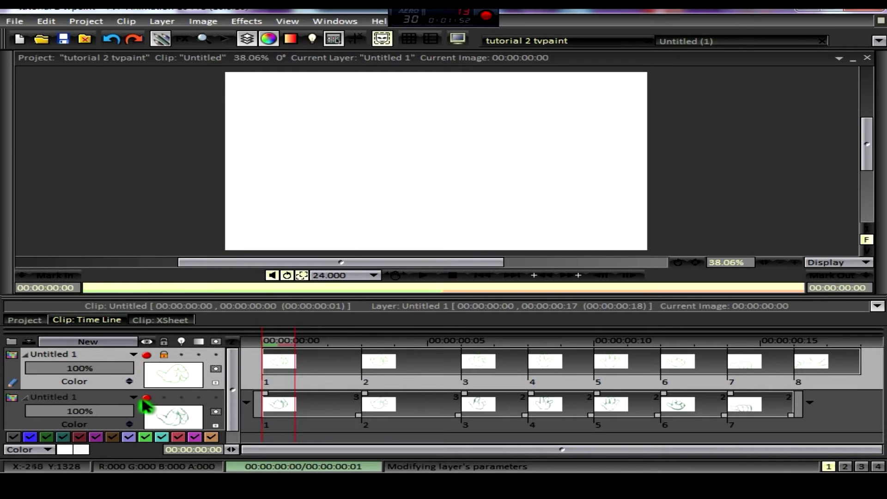
click(146, 397)
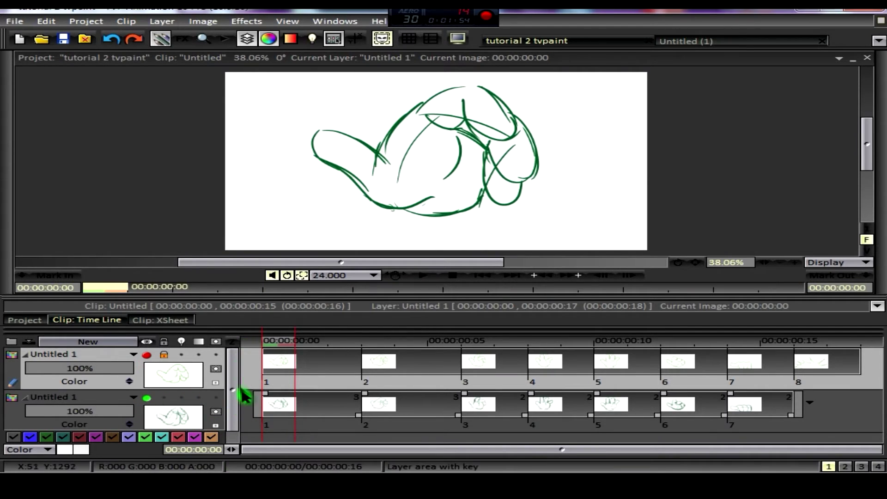
mouse_move(278, 345)
mouse_down()
mouse_move(798, 356)
mouse_move(396, 357)
mouse_move(242, 379)
mouse_move(633, 358)
mouse_move(454, 362)
mouse_move(262, 383)
mouse_move(604, 386)
mouse_move(327, 402)
mouse_move(32, 435)
mouse_up()
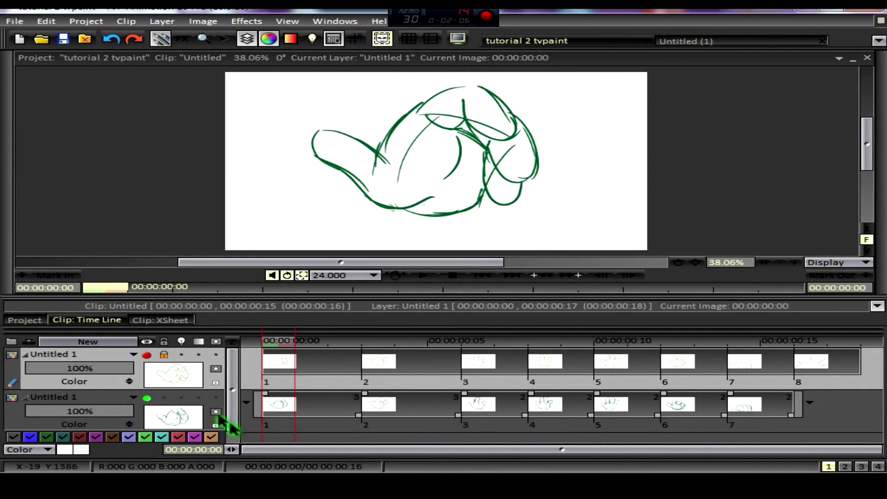
Show the hand layer again, set the sketch layer to 39% opacity and hide it.
click(147, 355)
drag(115, 416, 68, 412)
click(147, 398)
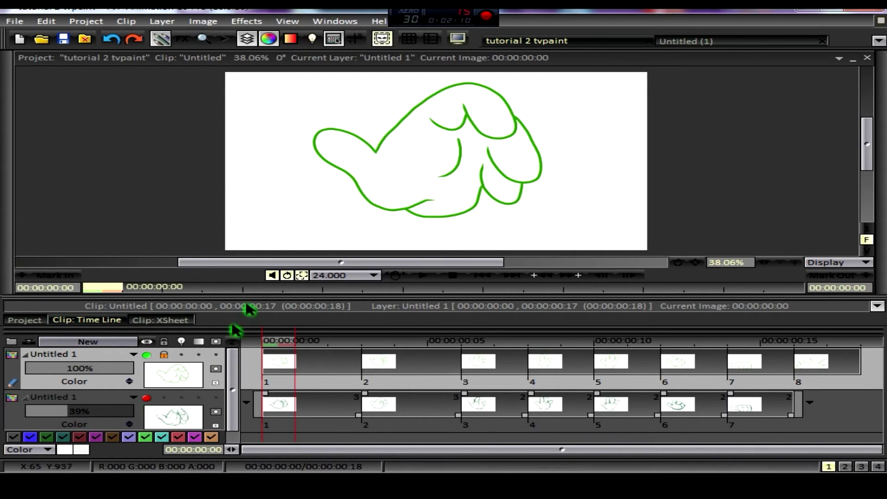
drag(282, 347, 292, 396)
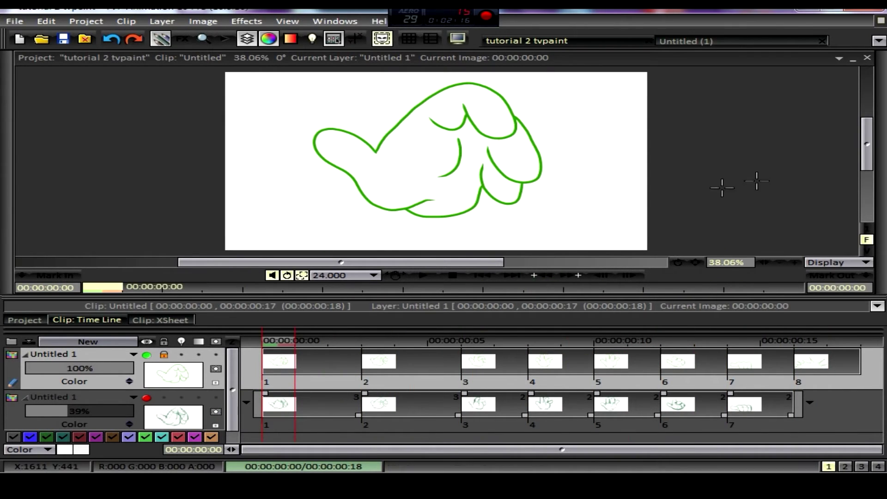
Dock the Animator Panel beside the canvas, go to frame 8's open hand, and play the animation.
mouse_move(885, 198)
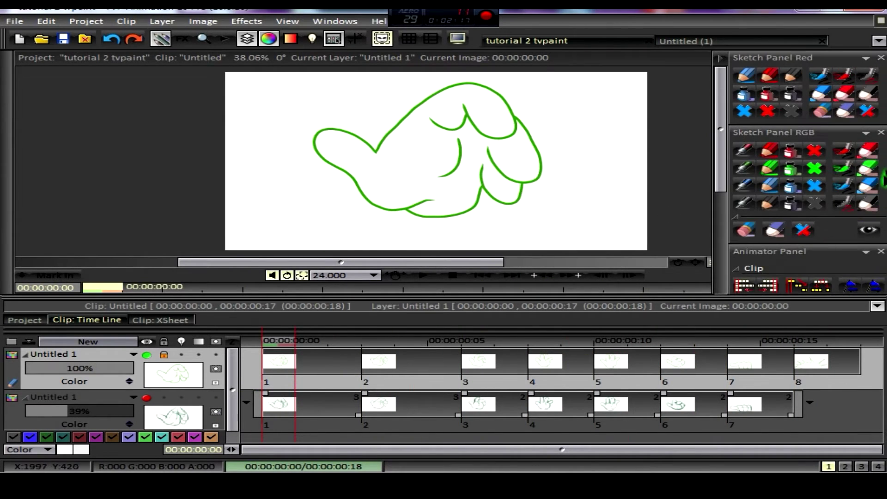
click(720, 54)
drag(720, 129, 721, 215)
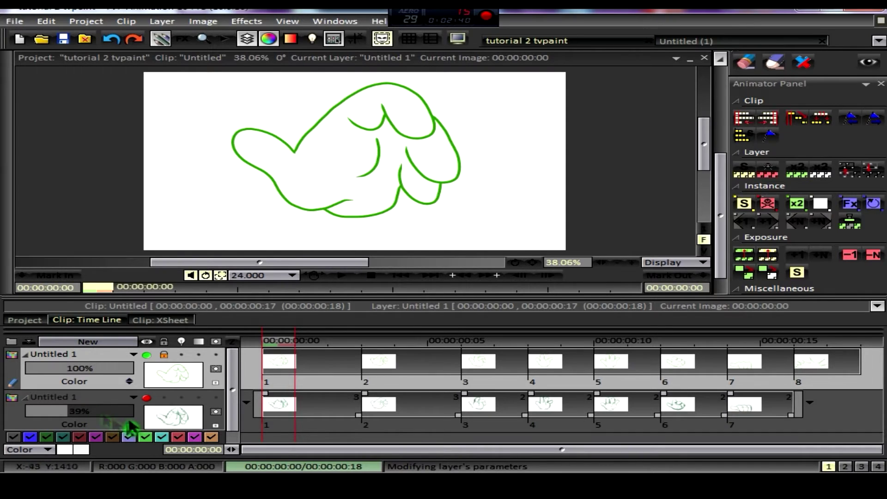
drag(234, 413, 234, 389)
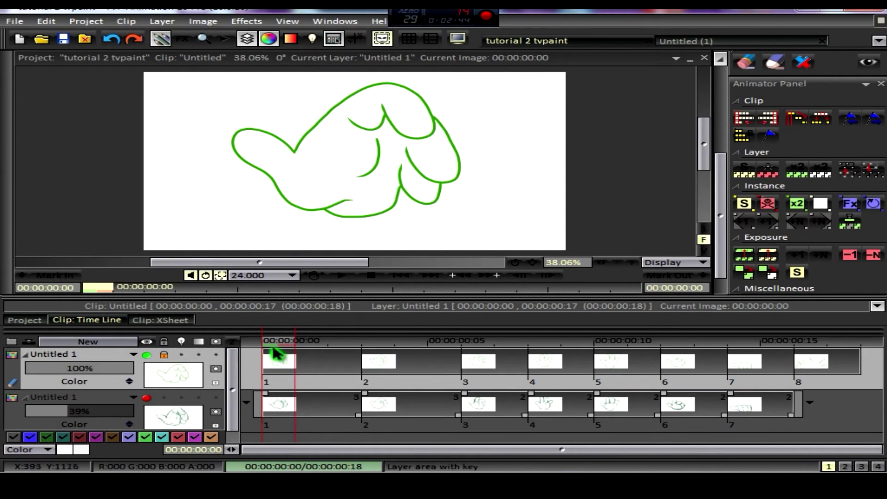
mouse_move(281, 350)
mouse_down()
mouse_move(368, 341)
mouse_move(798, 370)
mouse_move(273, 362)
mouse_up()
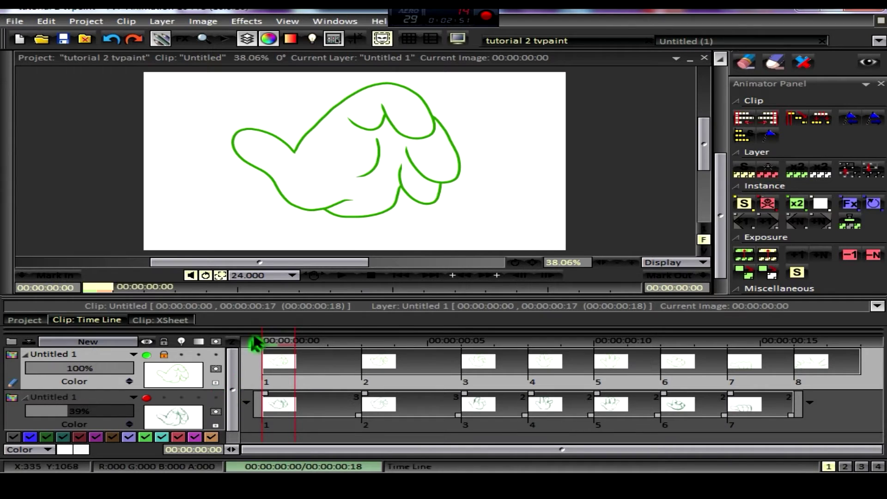
click(342, 276)
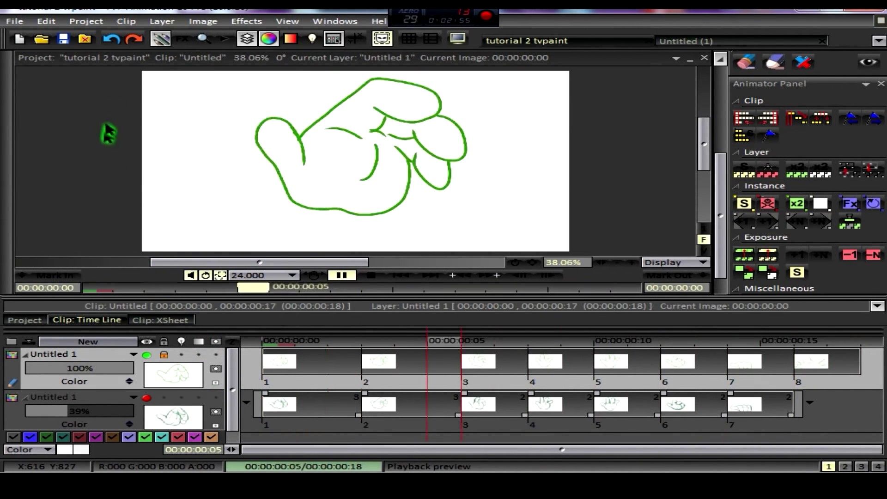
Stop playback on the first hand drawing and collapse the Animator Panel dock.
click(721, 61)
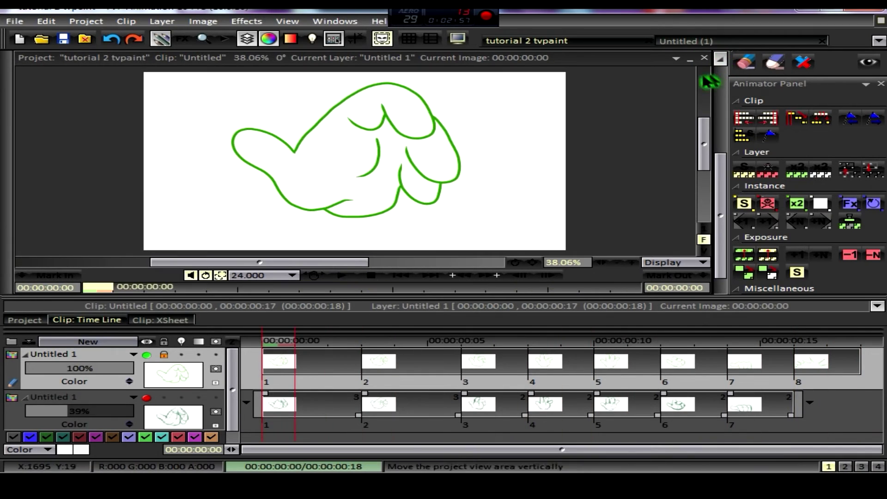
click(720, 58)
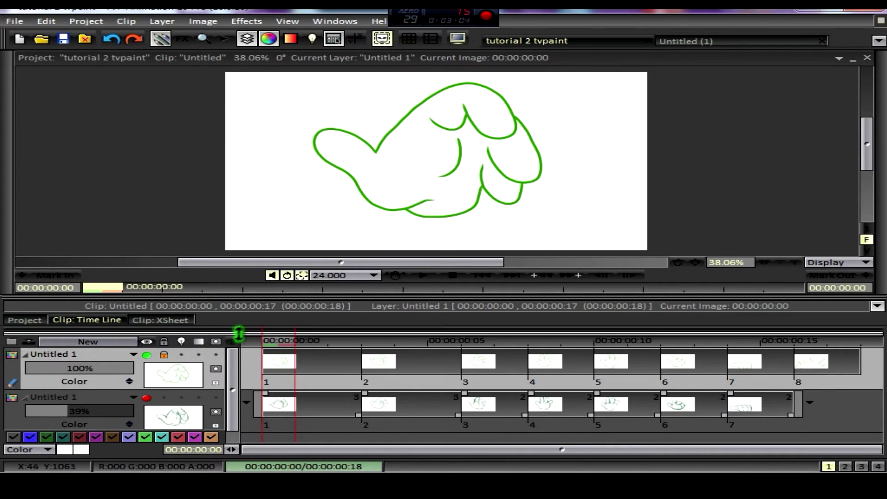
drag(240, 332, 254, 380)
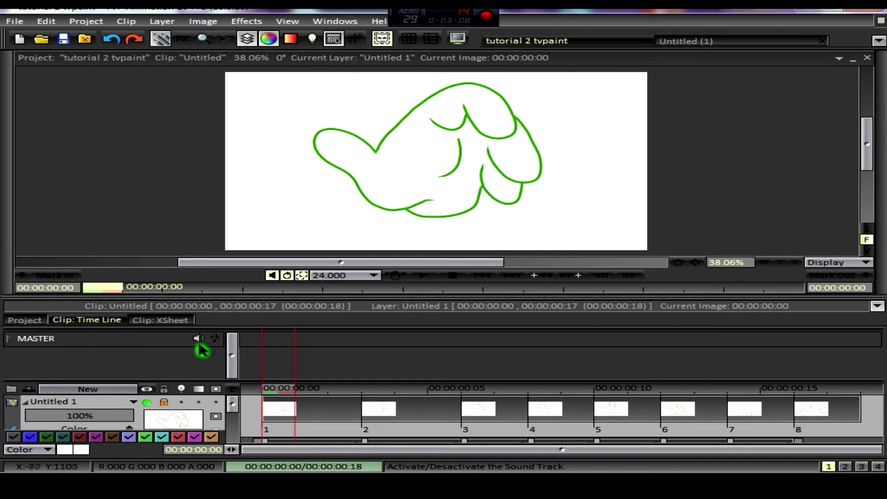
drag(314, 329, 328, 368)
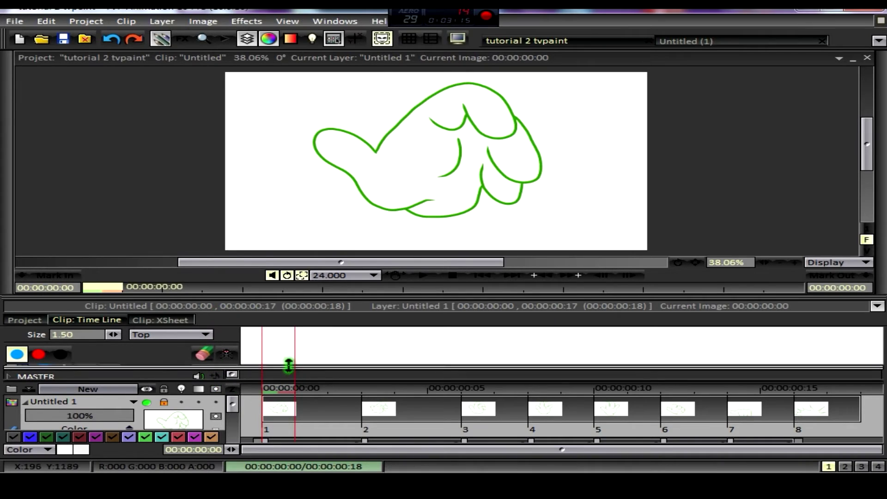
drag(303, 368, 307, 326)
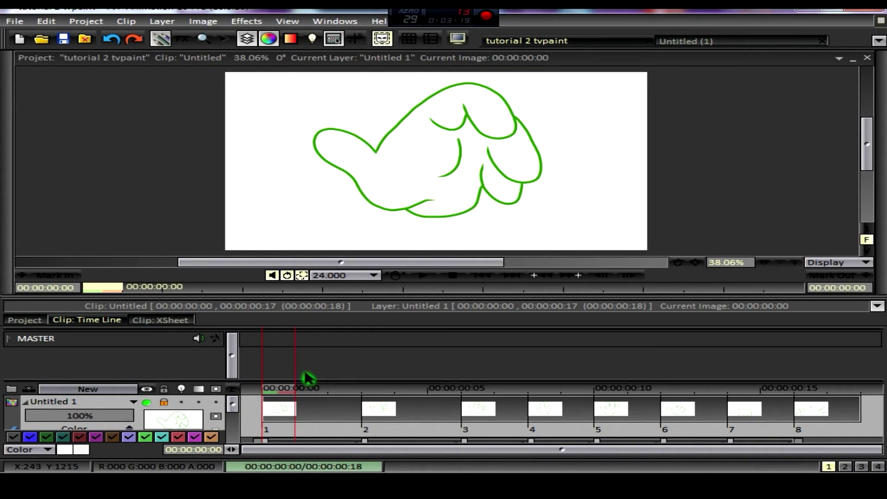
drag(331, 380, 341, 319)
drag(234, 404, 234, 415)
scroll(231, 411, up, 1)
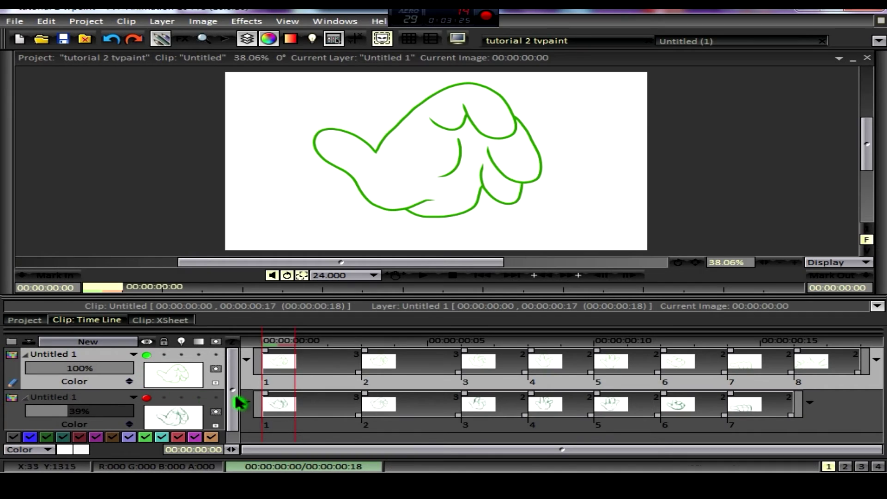
Preview frame 8, zoom the timeline out, and collapse then re-expand the top layer's row.
scroll(238, 402, down, 1)
scroll(239, 402, up, 1)
mouse_move(278, 353)
mouse_down()
mouse_move(555, 352)
mouse_move(342, 366)
mouse_up()
drag(234, 346, 278, 352)
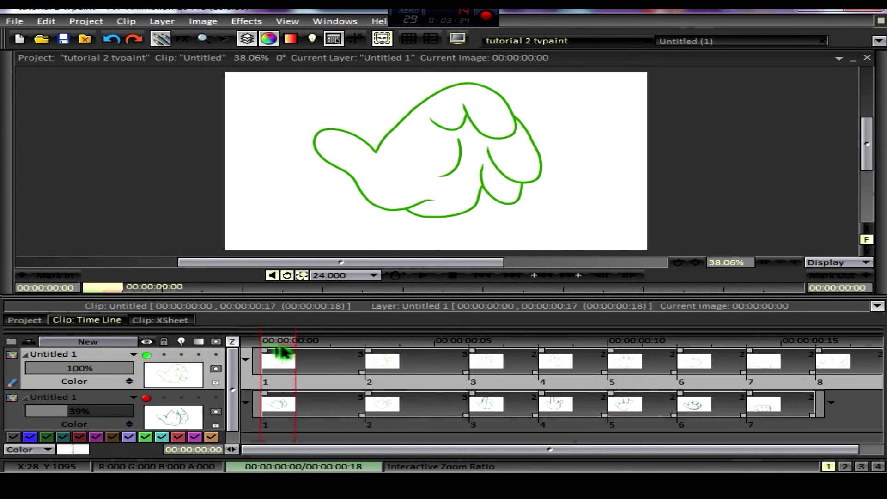
click(25, 356)
click(25, 355)
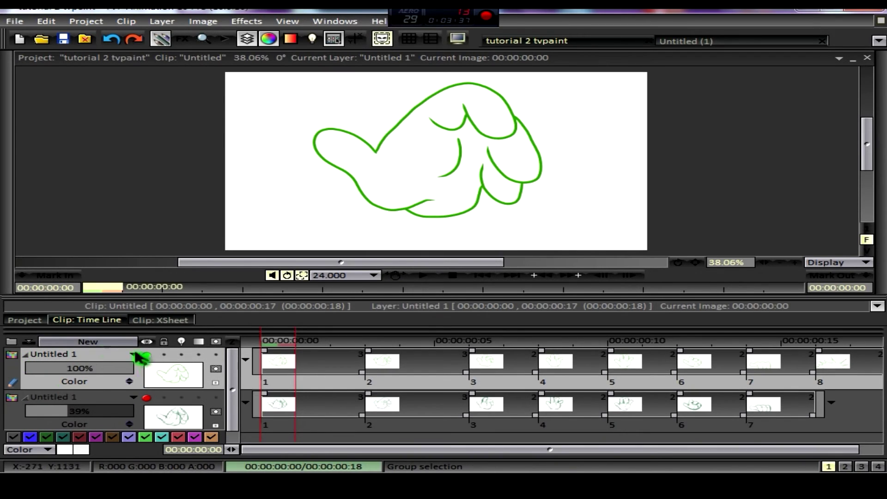
Tag the top layer Dark Green instead of dark red, then zoom the timeline out.
click(4, 356)
click(21, 365)
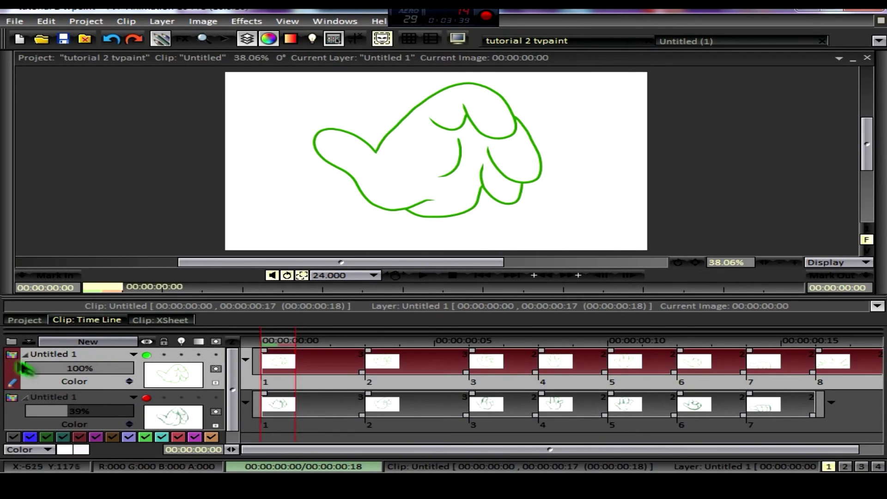
click(12, 360)
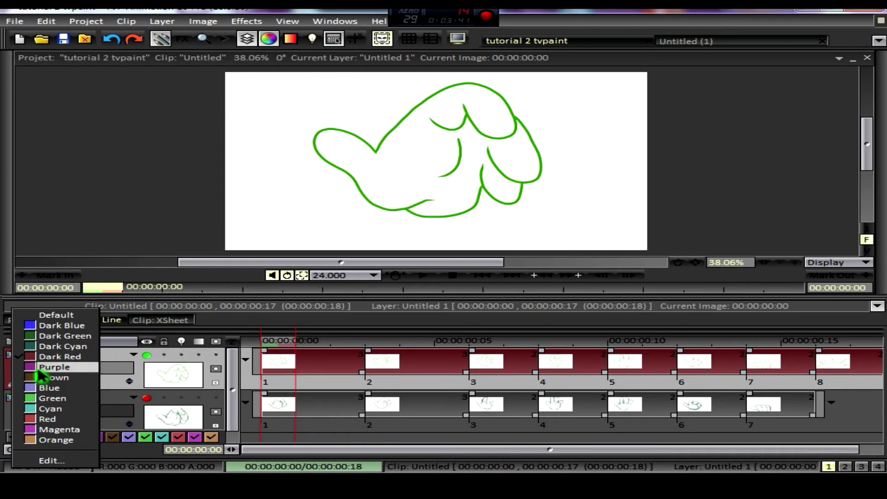
click(51, 336)
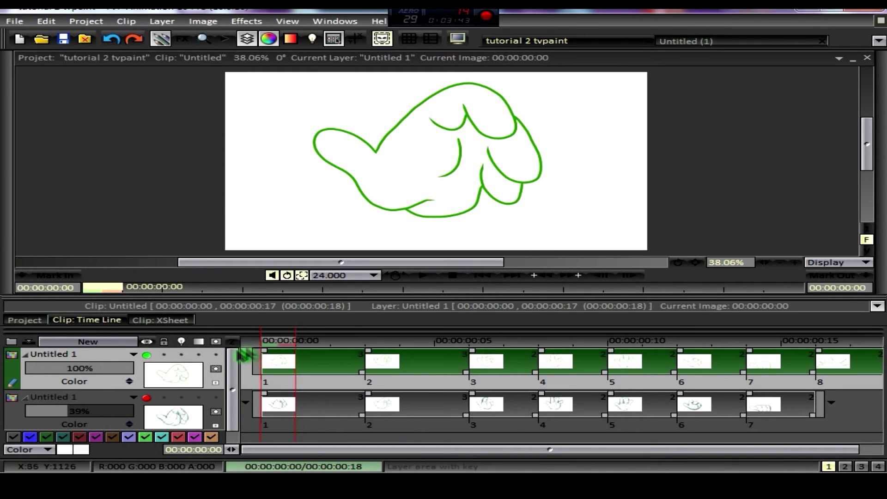
click(211, 344)
drag(210, 343, 171, 342)
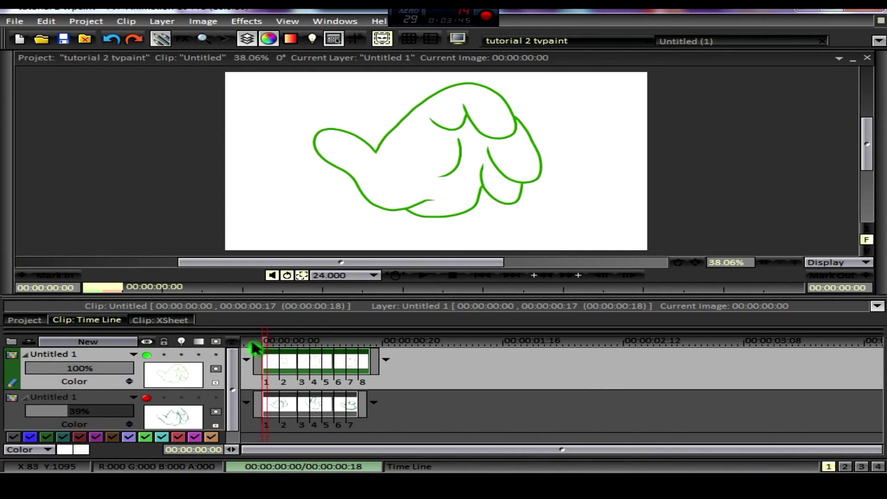
mouse_move(264, 344)
mouse_down()
mouse_move(419, 333)
mouse_move(294, 345)
mouse_up()
drag(354, 350, 313, 351)
drag(234, 342, 395, 346)
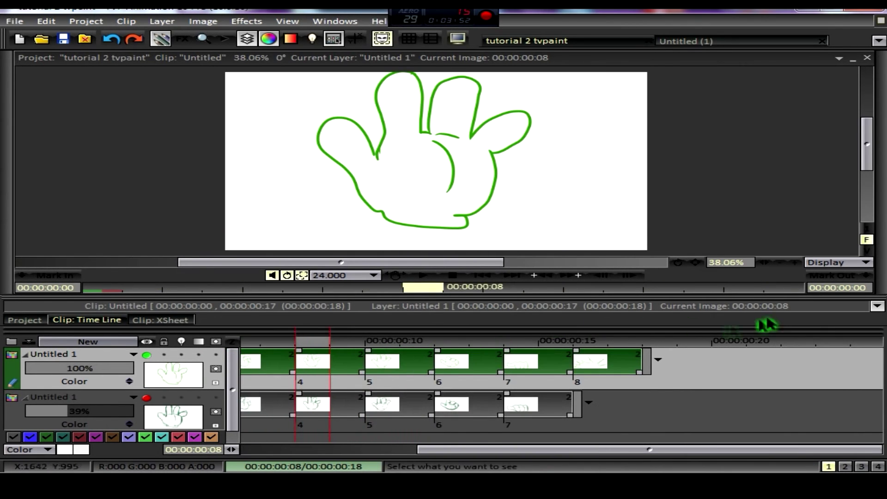
drag(232, 341, 9, 363)
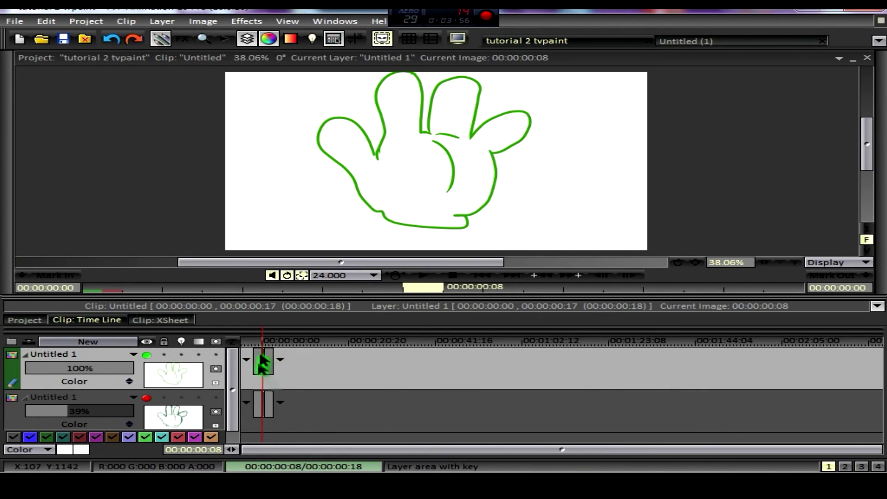
mouse_move(262, 346)
mouse_down()
mouse_move(272, 346)
mouse_move(246, 350)
mouse_move(529, 355)
mouse_up()
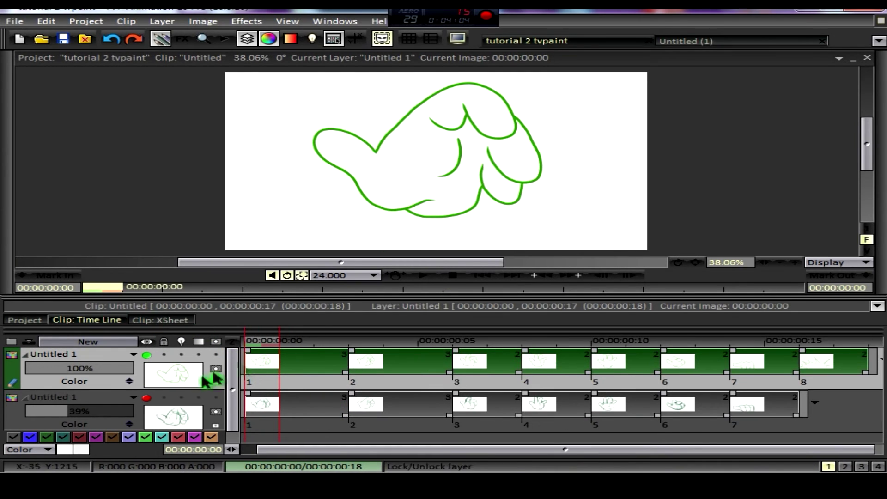
Scrub the hand frames, shift image 8 earlier on the top layer, and go to frame 17.
drag(267, 348, 391, 372)
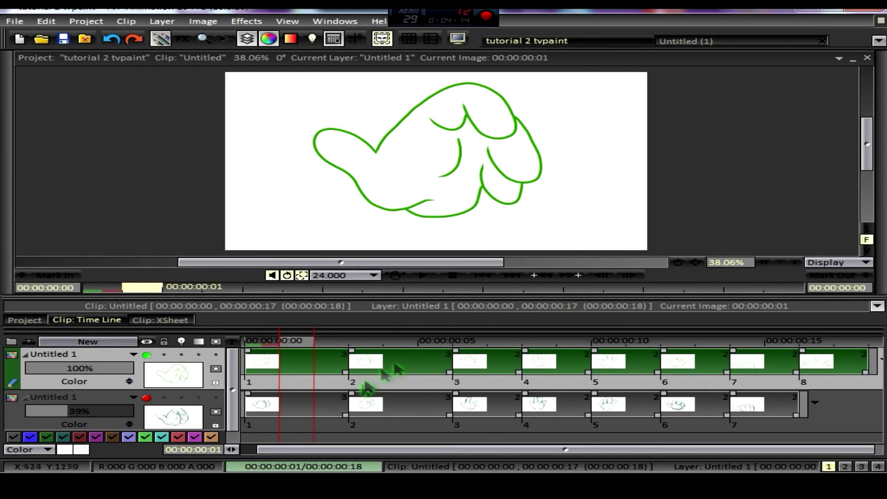
drag(800, 355, 789, 370)
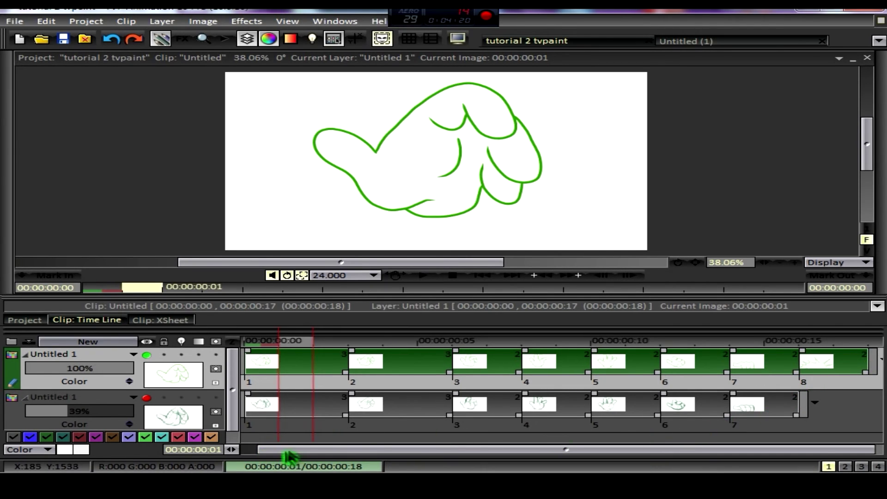
drag(286, 451, 526, 430)
click(839, 367)
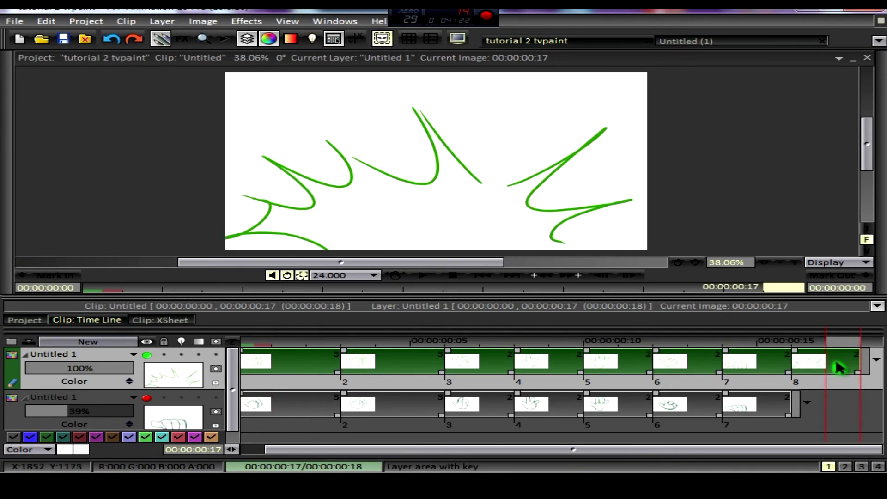
mouse_move(861, 370)
mouse_down()
mouse_move(877, 367)
mouse_move(859, 365)
mouse_up()
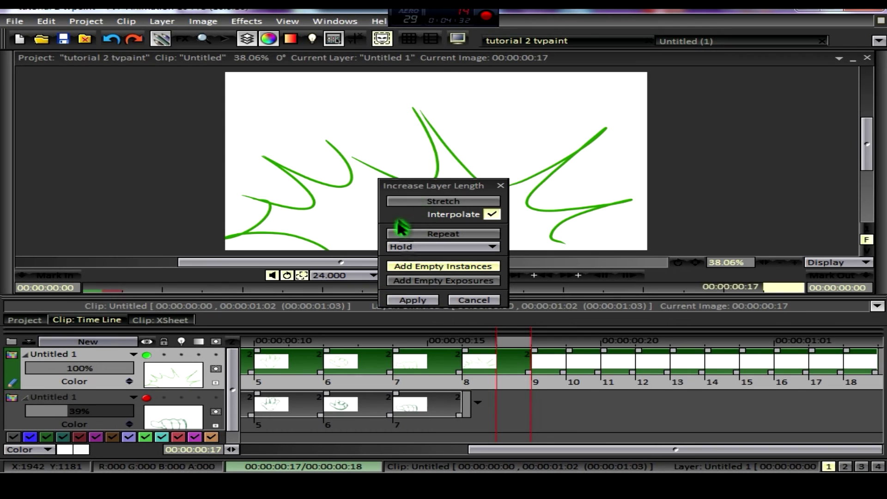
click(413, 300)
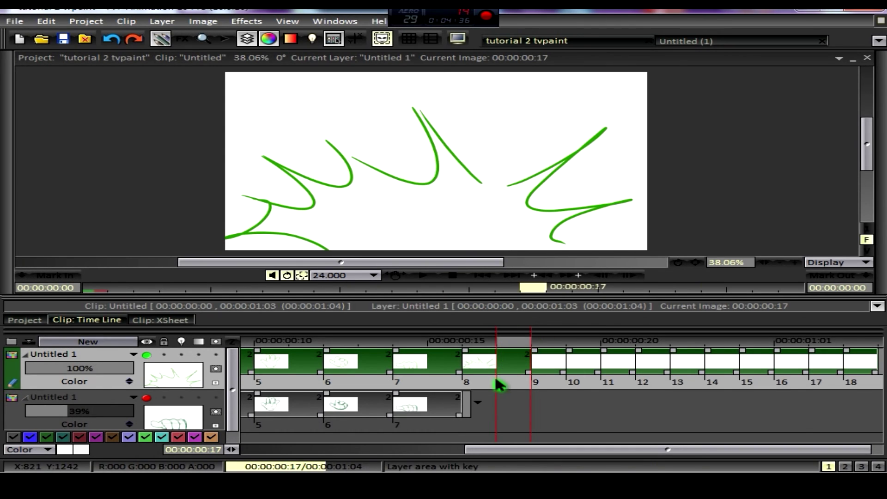
key(ctrl+z)
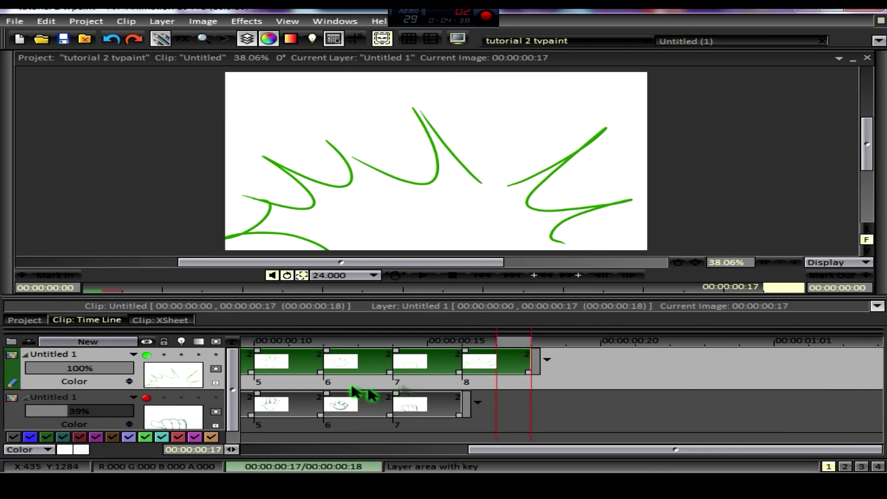
Rewind to frame 0 and play the 18-frame hand animation from the start.
mouse_move(512, 348)
mouse_down()
mouse_move(294, 346)
mouse_move(303, 331)
mouse_up()
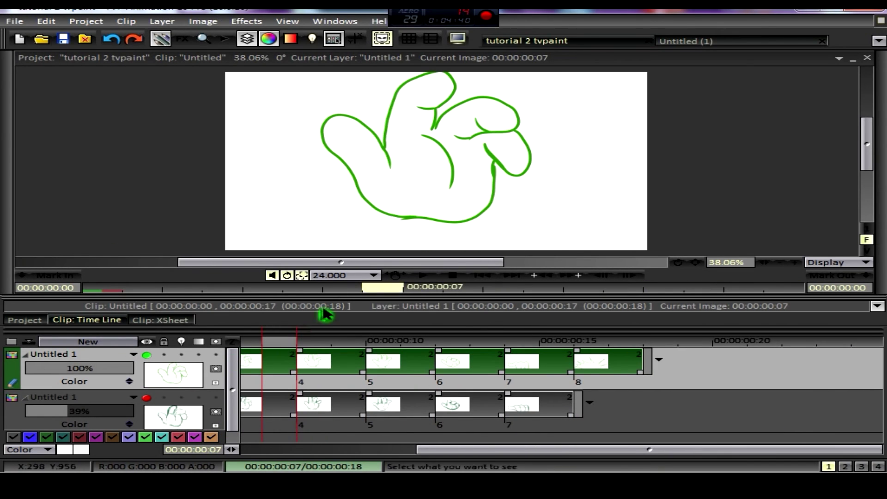
click(396, 277)
mouse_move(5, 199)
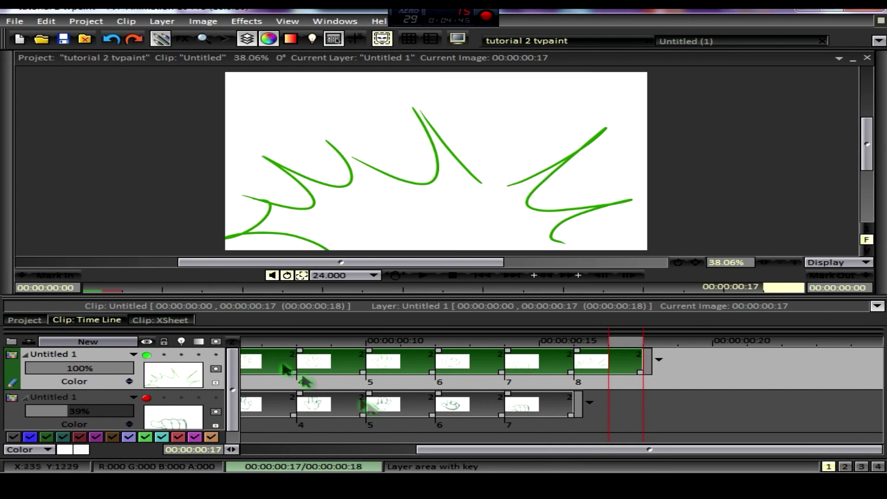
drag(420, 449, 290, 449)
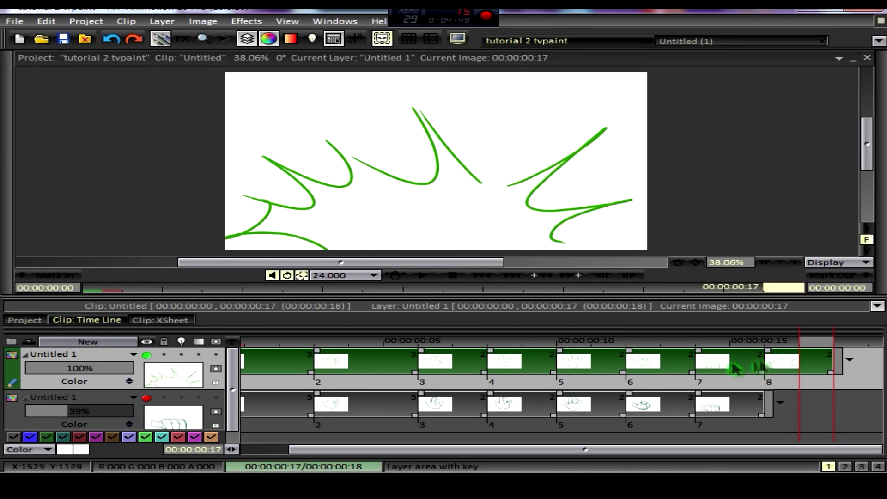
drag(816, 349, 337, 349)
click(424, 276)
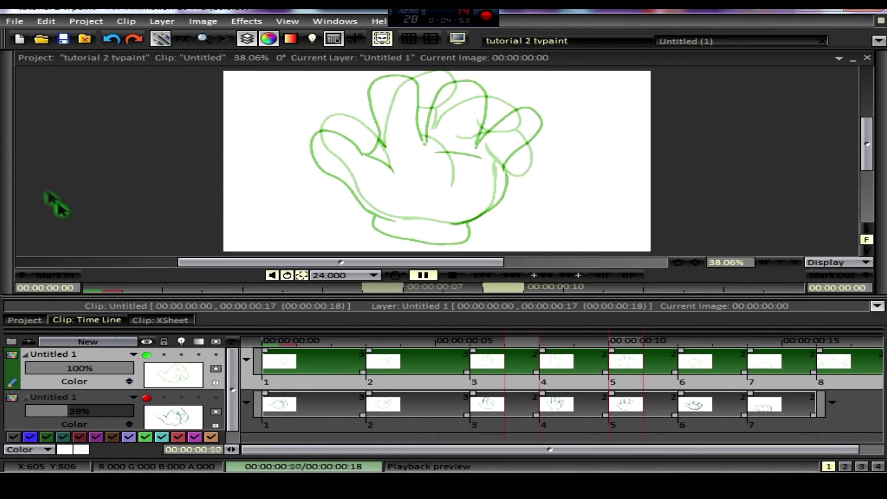